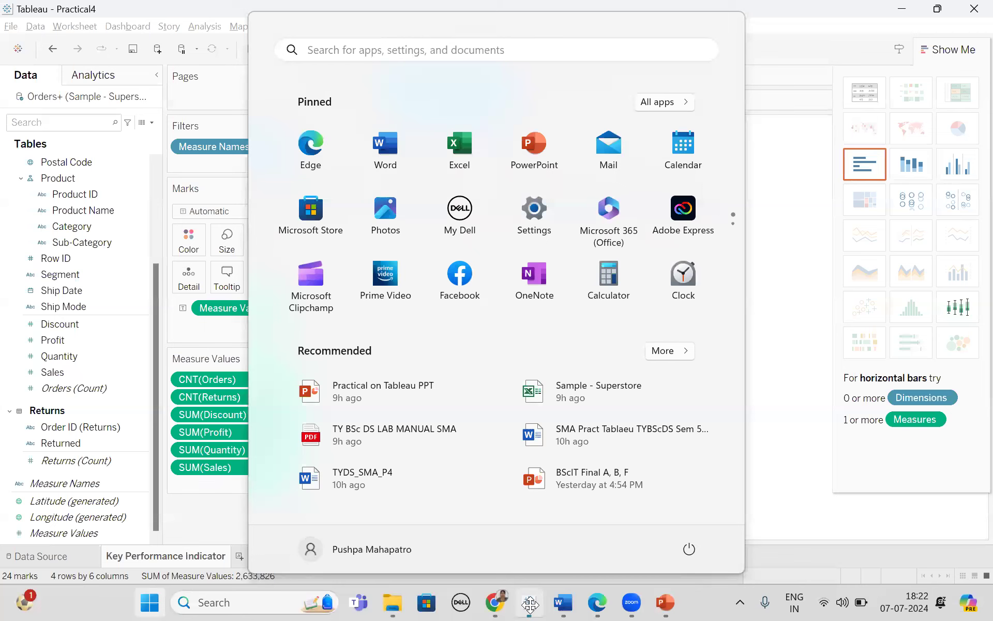
Switch to Tableau and preview the Key Performance Indicator sheet as several bar chart types, ending back on the text table.
left_click(530, 603)
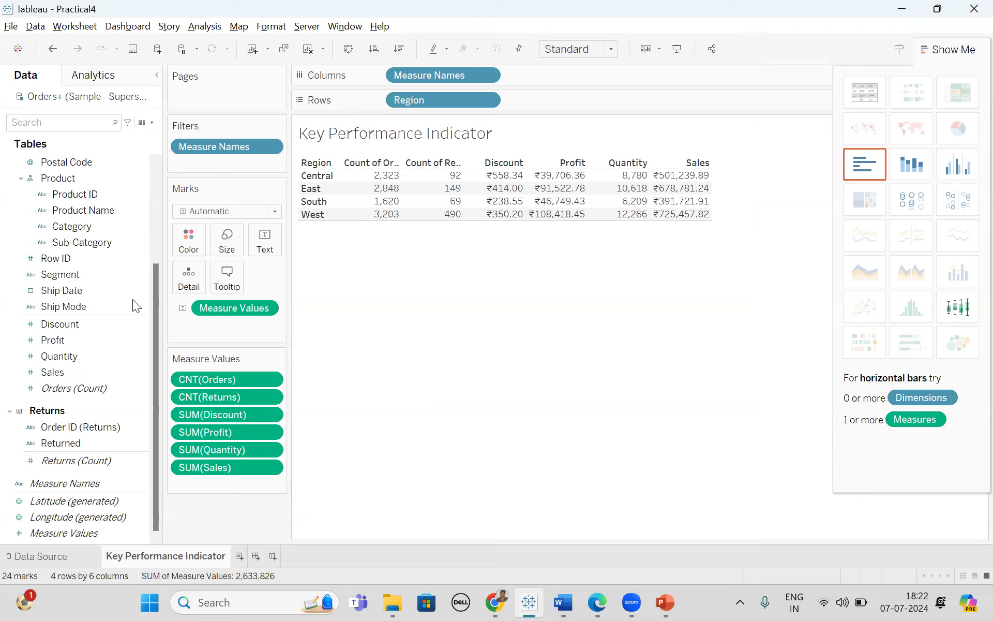
mouse_move(192, 553)
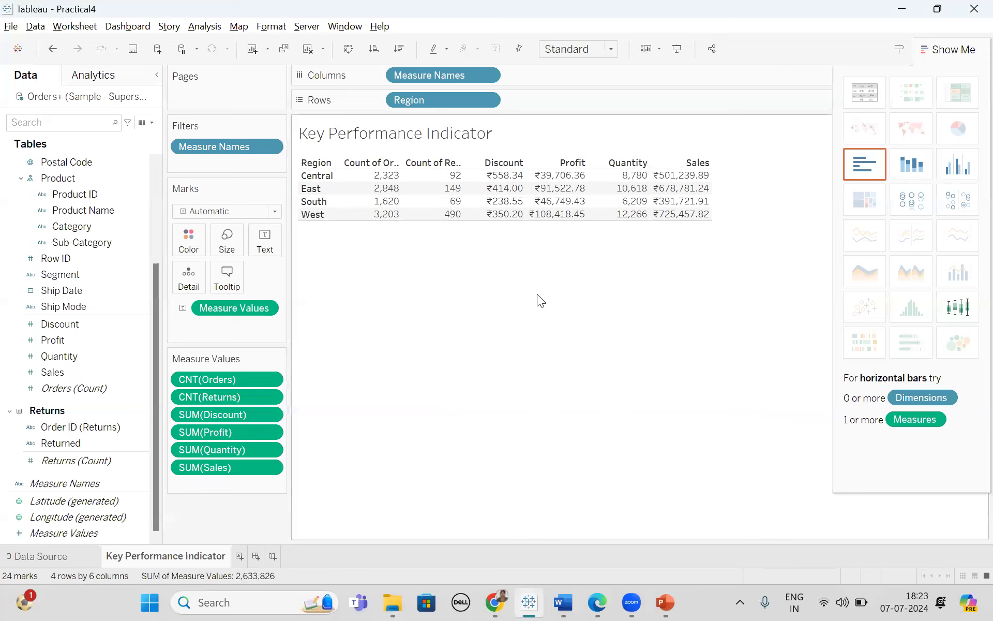
left_click(910, 165)
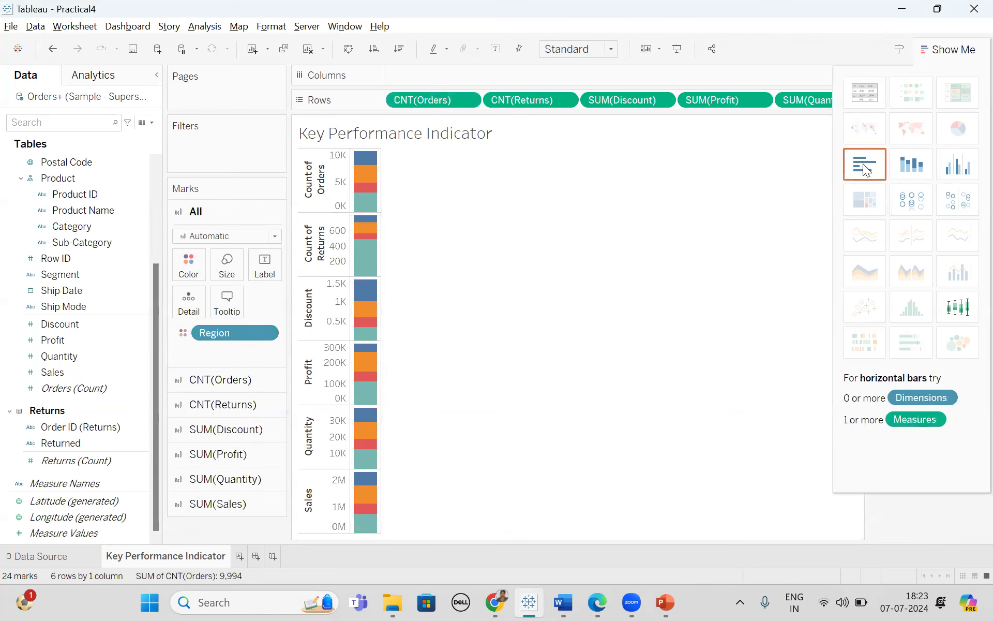
left_click(863, 164)
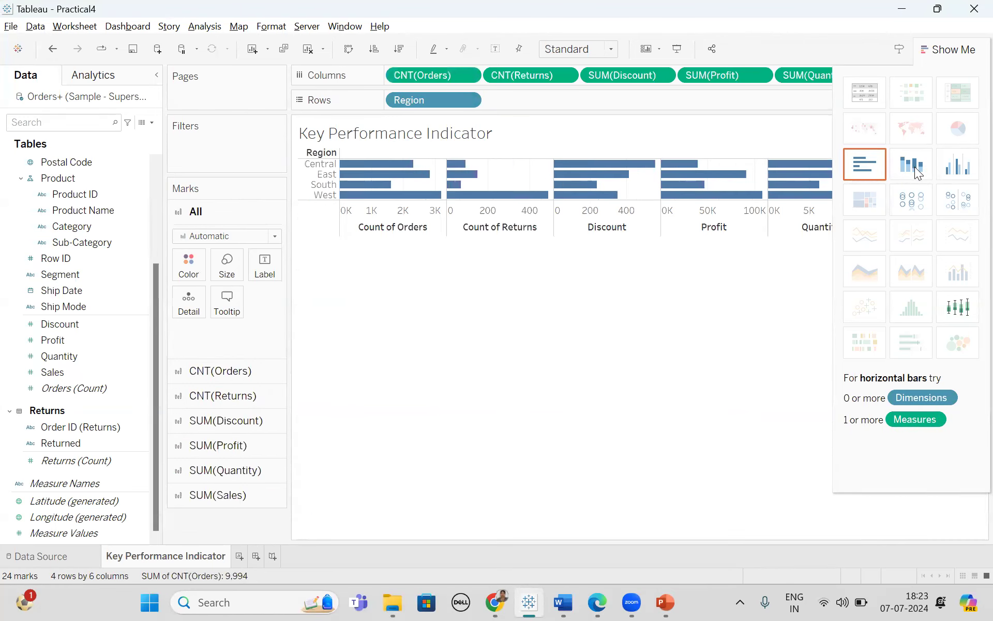
left_click(957, 175)
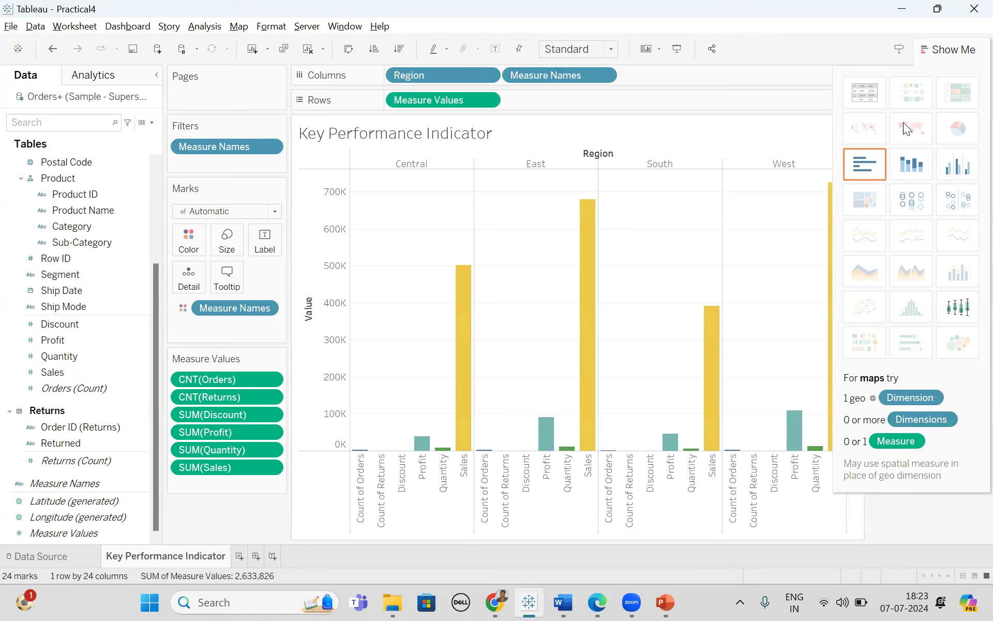
left_click(857, 89)
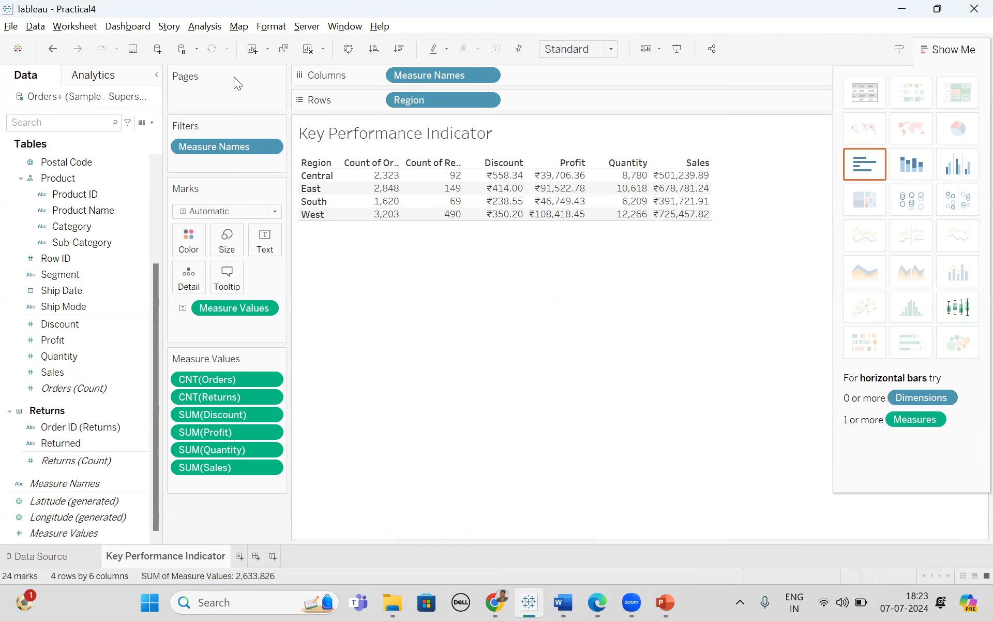
Start a new calculated field and check the Profit Per Order formula in the lab manual PDF in Edge.
left_click(153, 123)
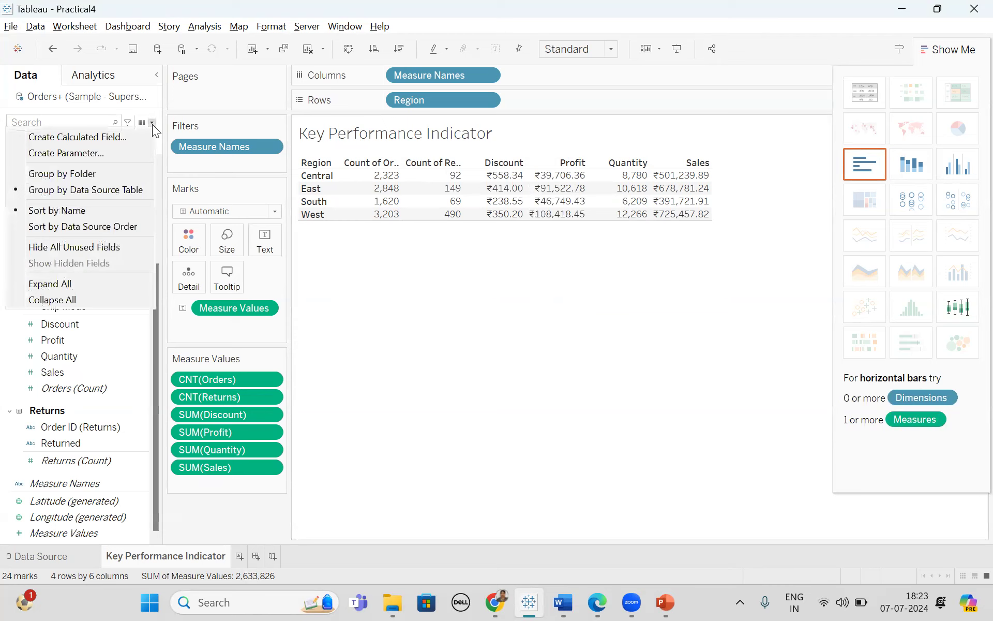
left_click(95, 136)
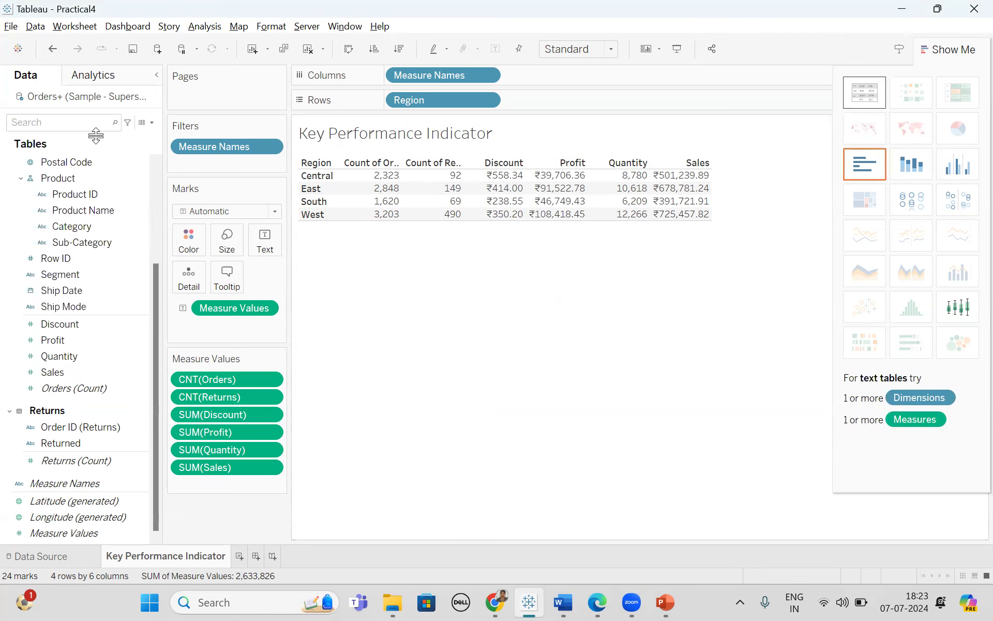
left_click(368, 258)
key("alt+Tab")
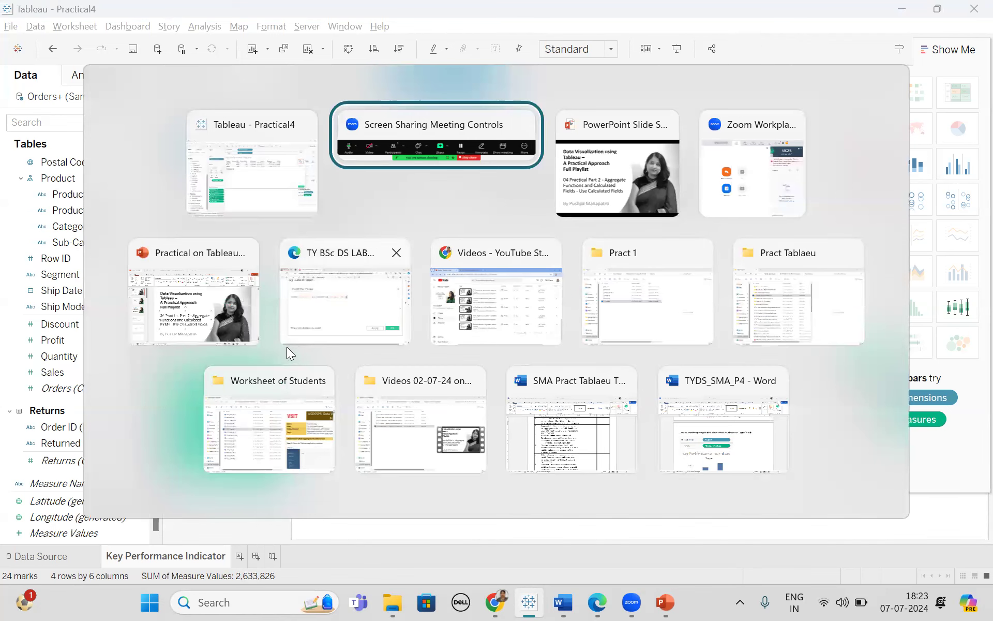
left_click(354, 297)
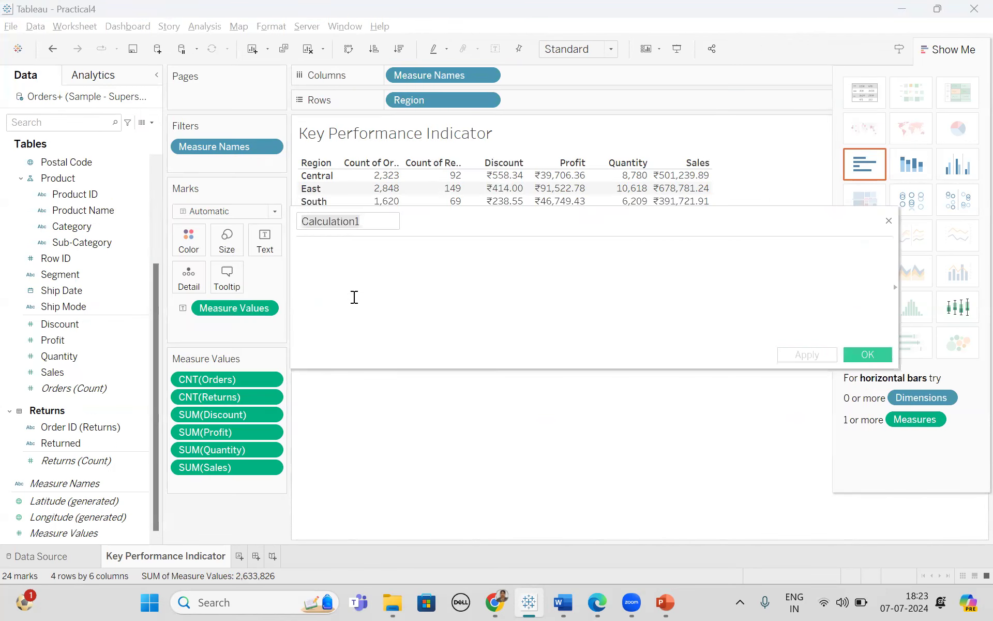
left_click(597, 602)
scroll(532, 347, "up", 1)
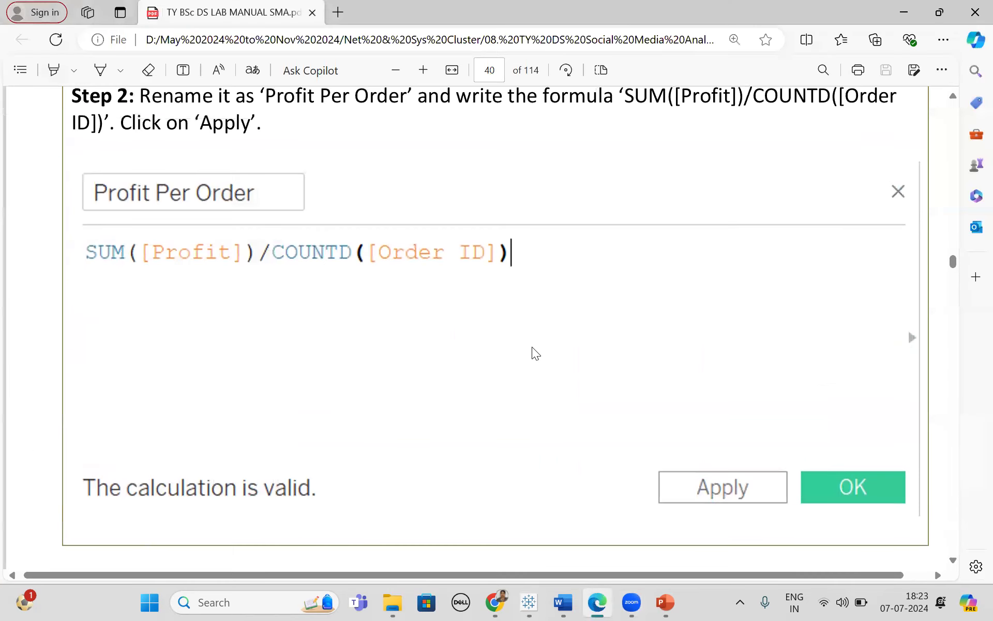
scroll(531, 347, "down", 1)
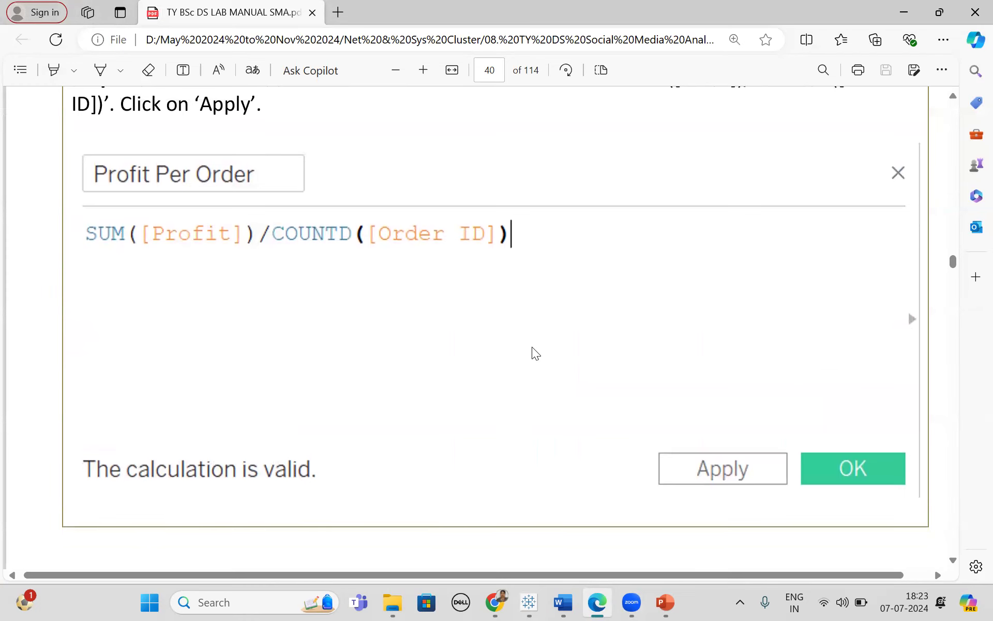
Return to Tableau, name the calculation "Profit per order" and begin its formula with sum([Profit])/.
left_click(529, 587)
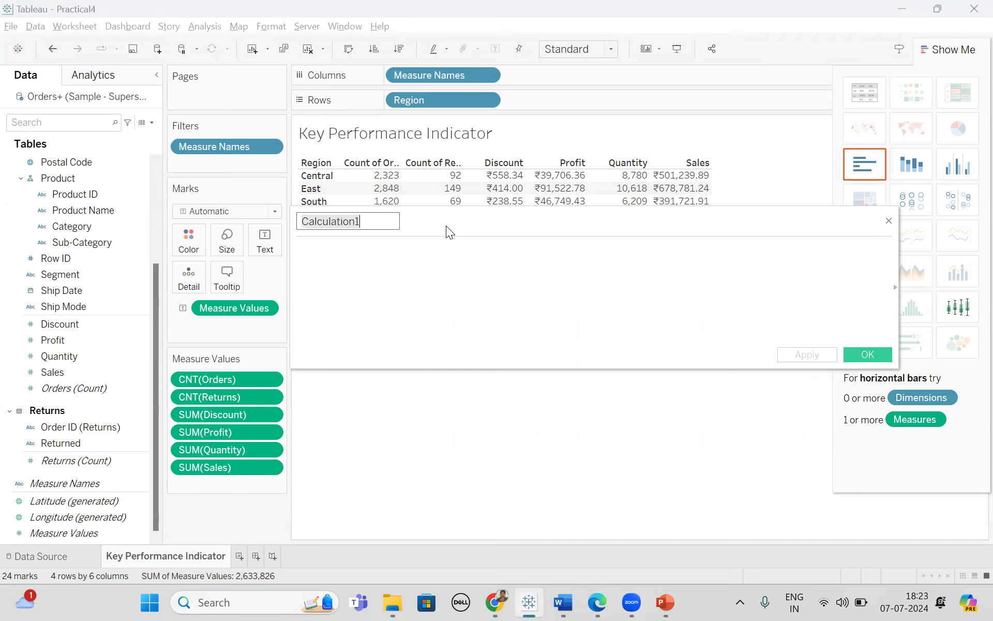
type("Profi")
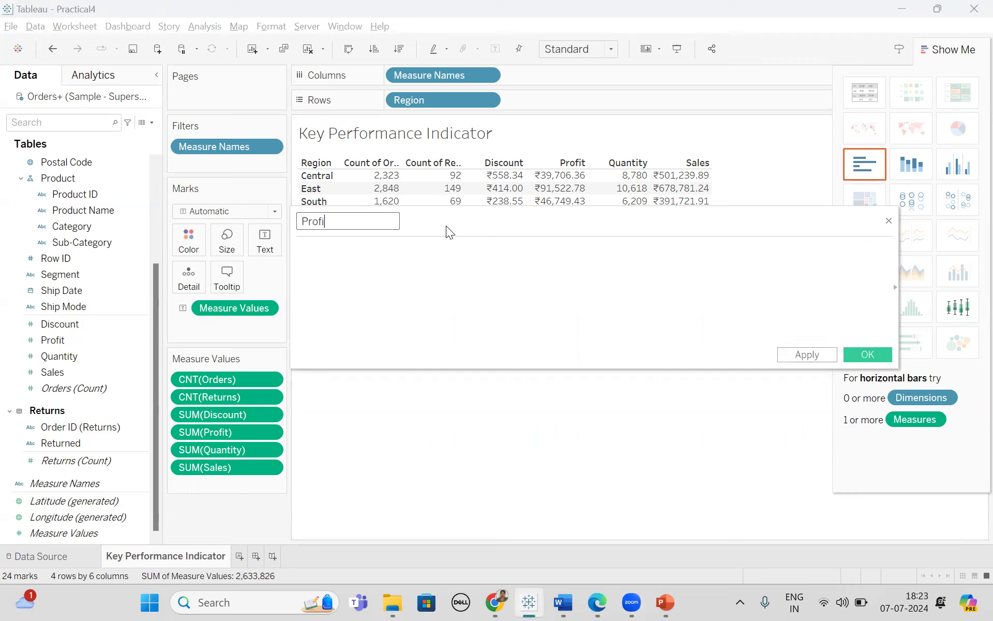
type("t per order")
left_click(372, 257)
type("sum(")
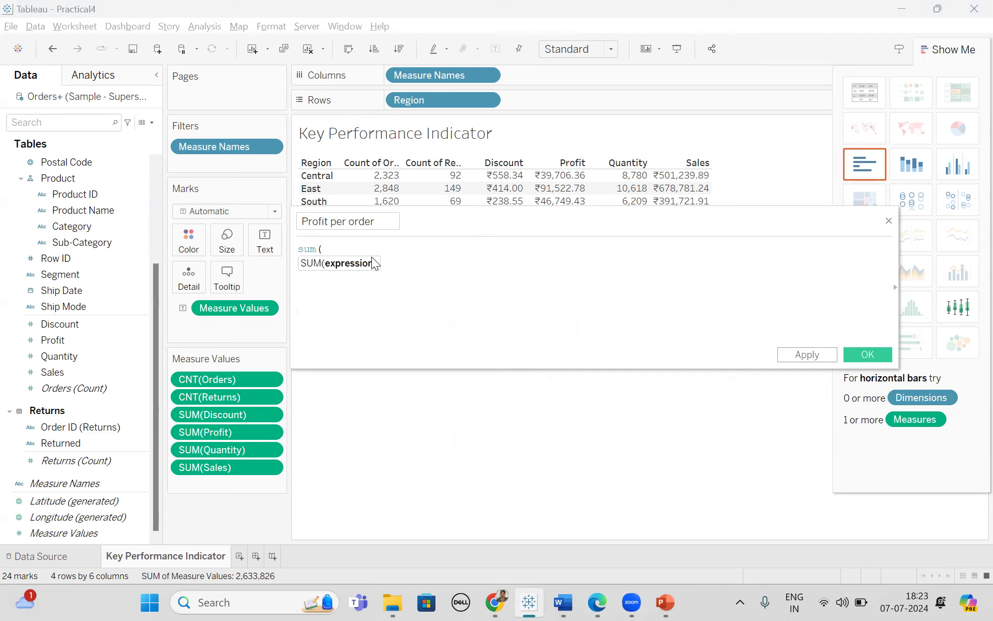
type(" [")
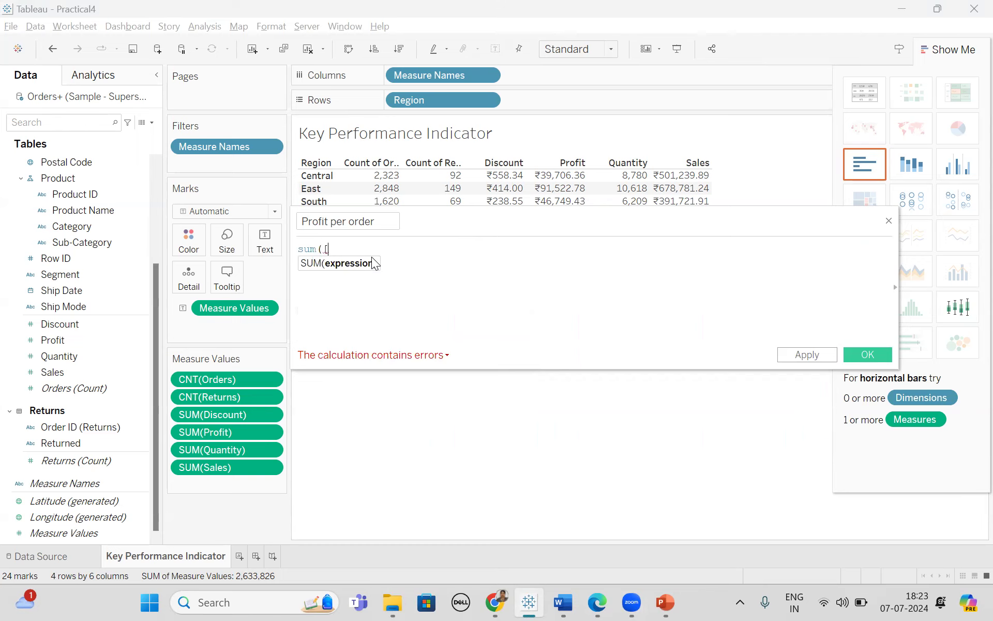
type("p")
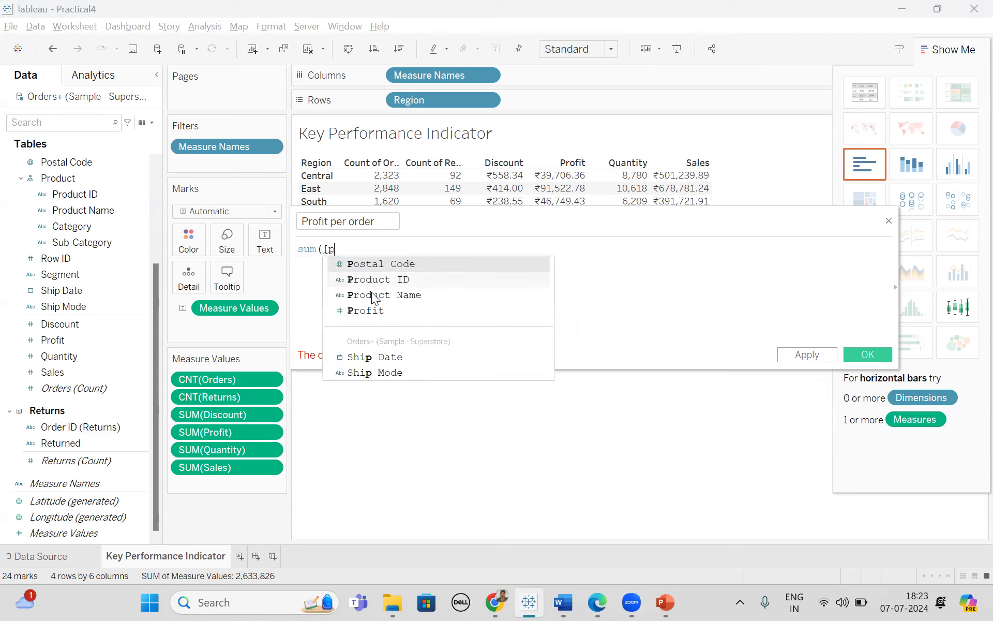
left_click(371, 311)
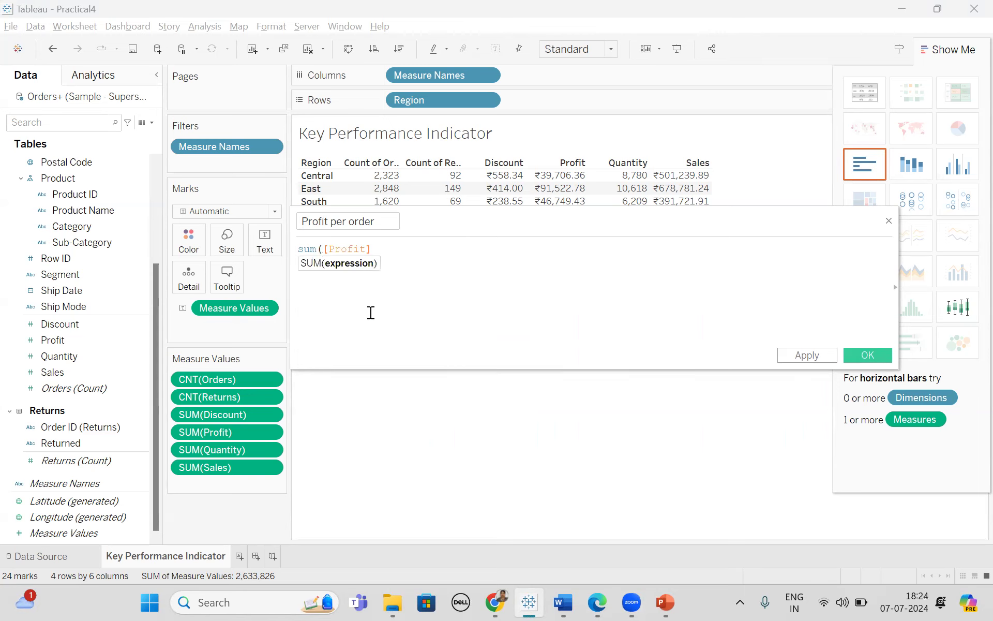
type(")/")
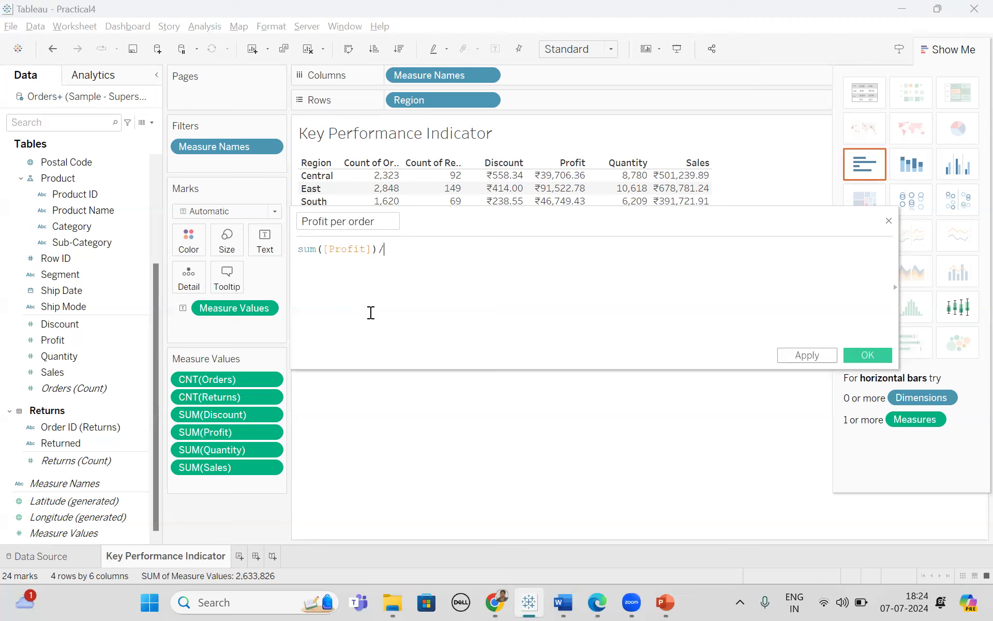
Complete the Profit per order formula with COUNTD([Order ID]) as the divisor and save the calculated field.
type("co")
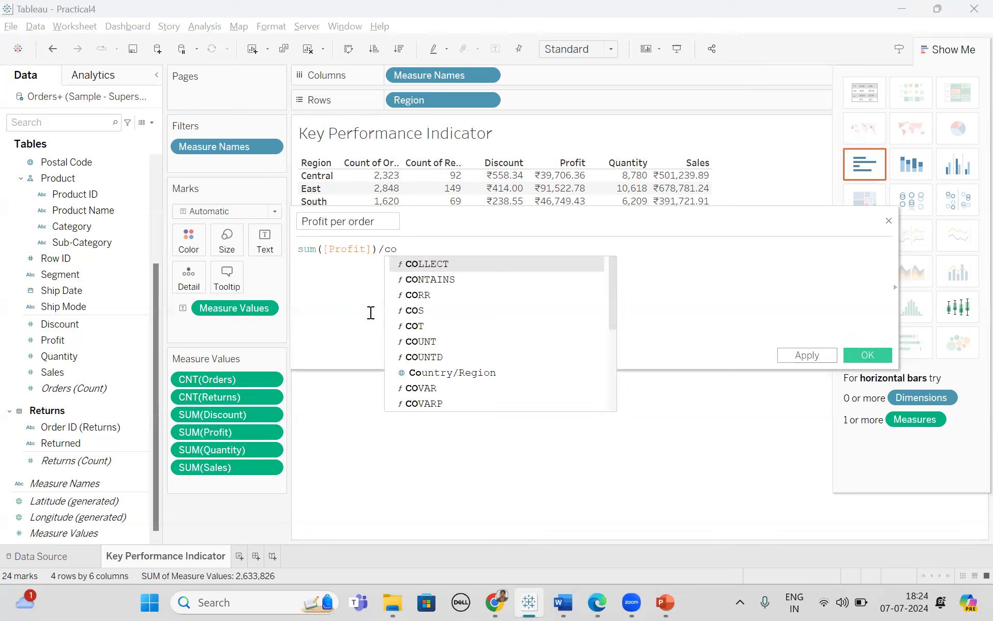
double_click(434, 357)
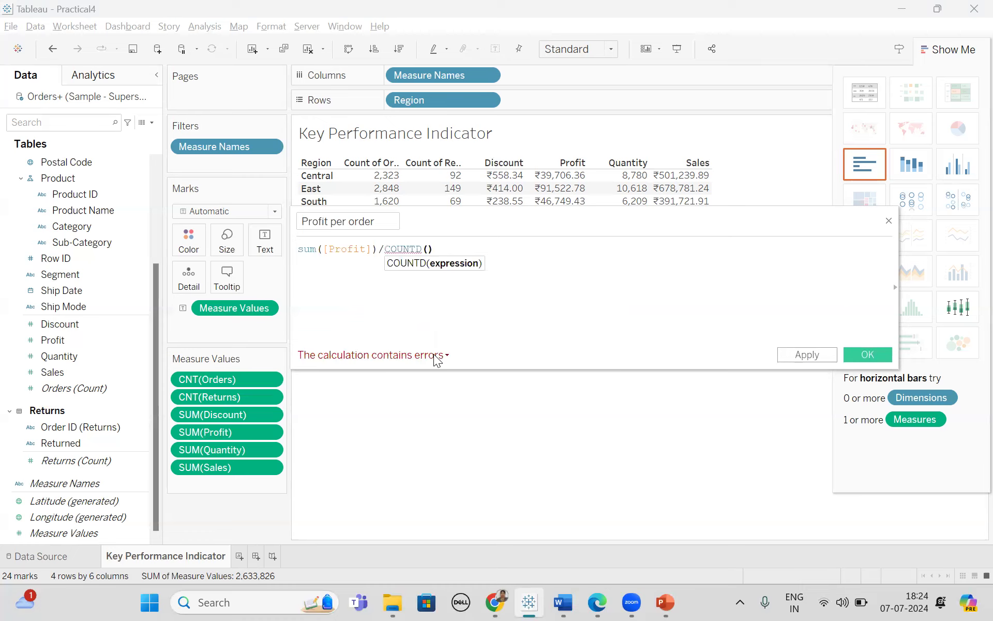
type("oder")
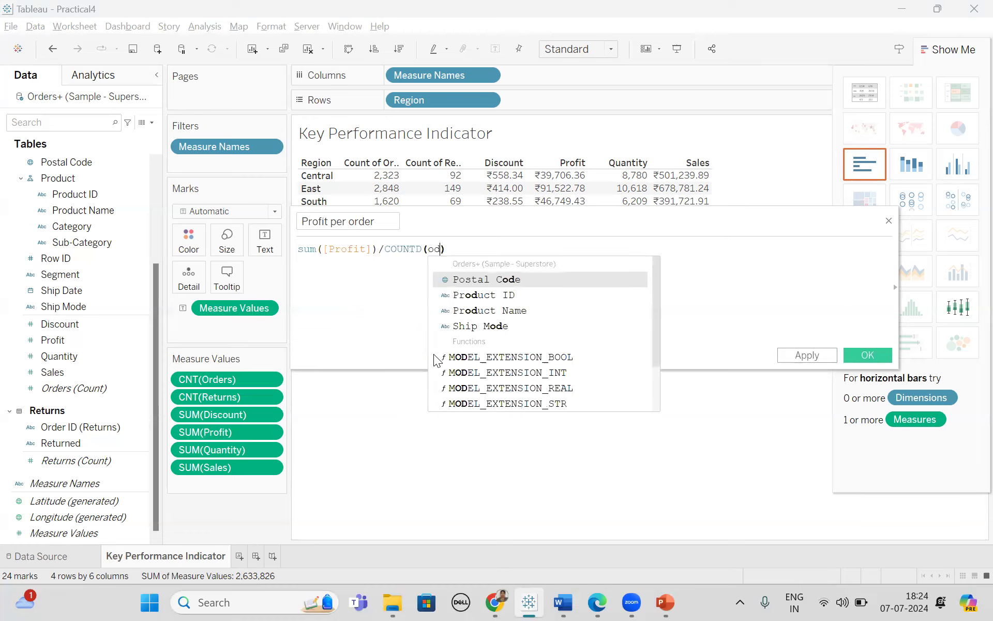
key("BackSpace")
key("BackSpace")
key("BackSpace")
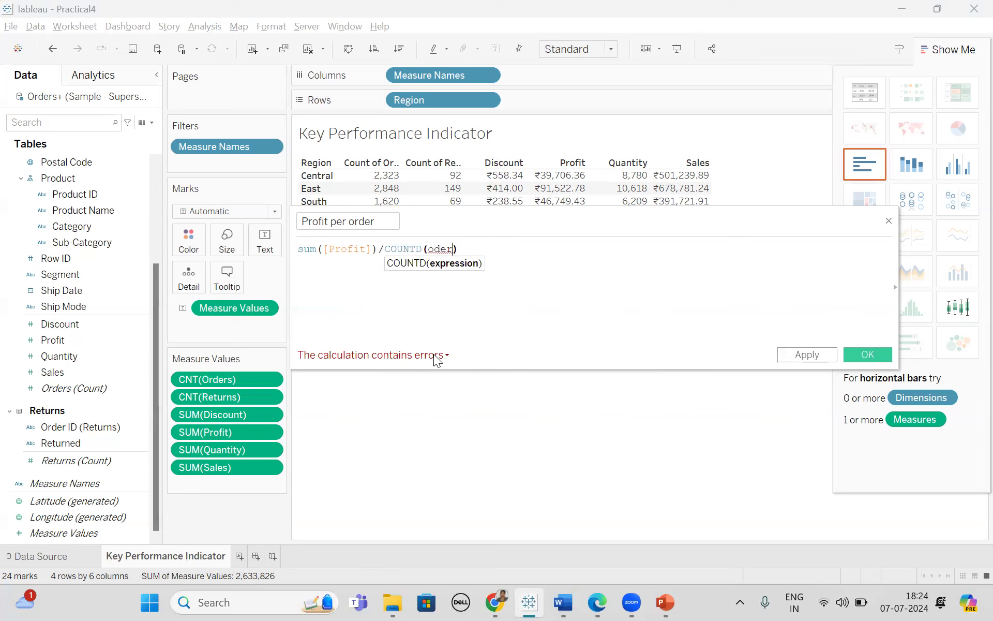
type("r")
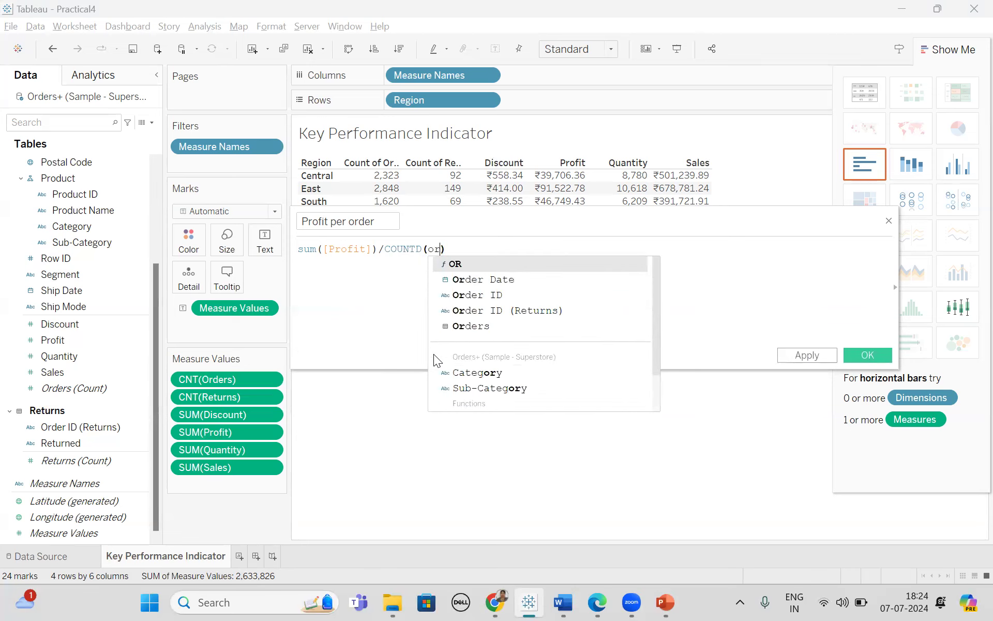
left_click(494, 291)
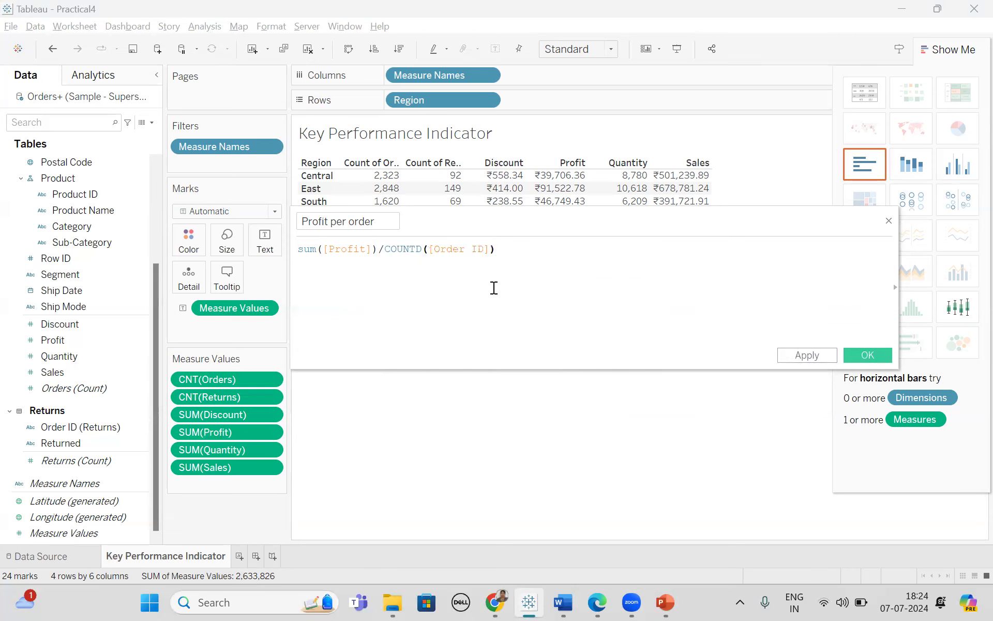
left_click(867, 356)
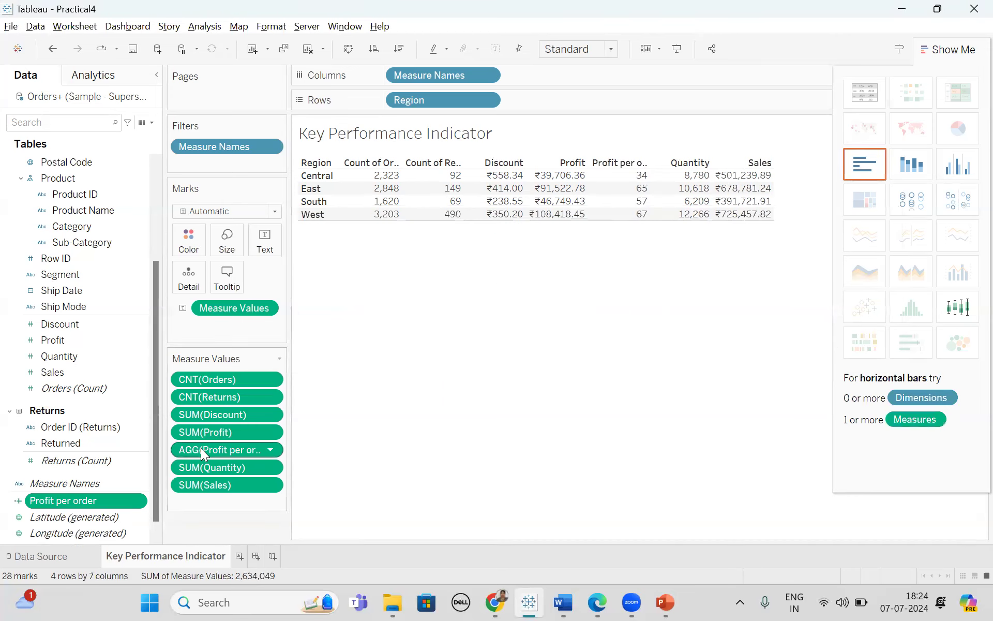
Add the Profit per order field to Rows after Region.
left_click(63, 505)
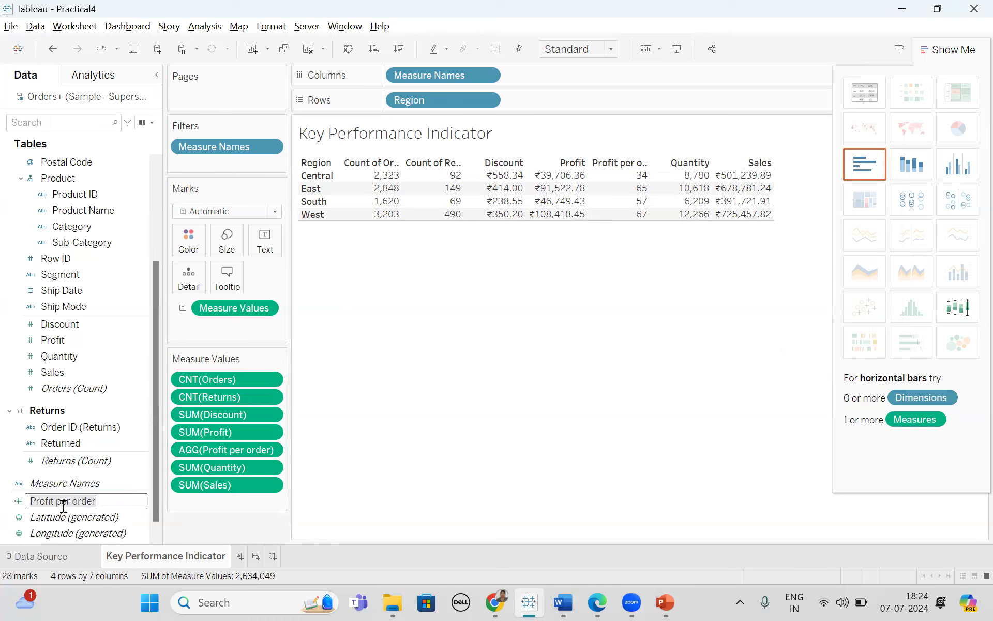
left_click(392, 467)
left_click_drag(77, 503, 590, 102)
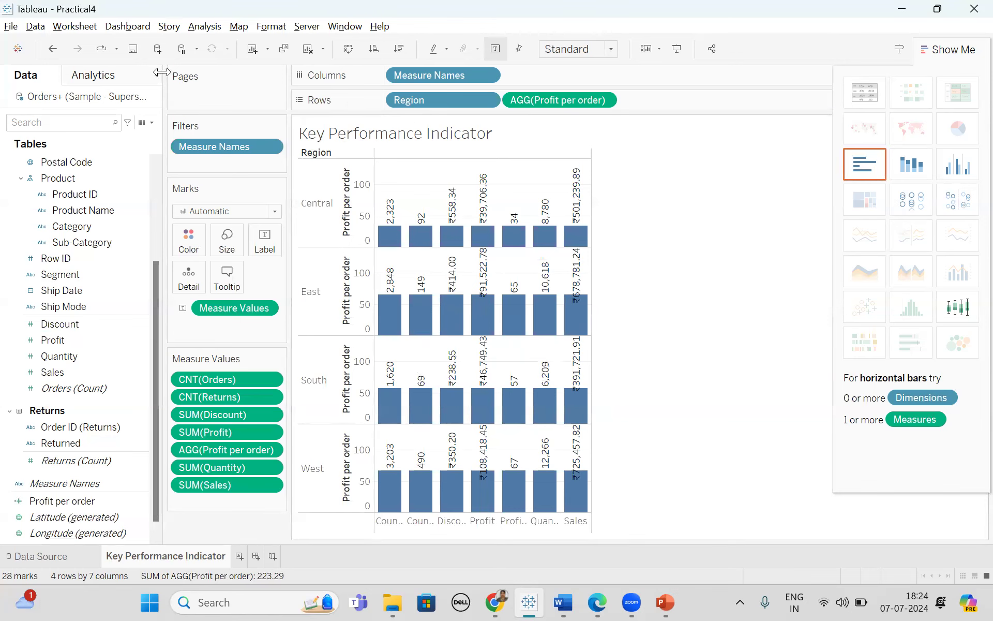
Create another calculated field and name it "Sales per customer".
left_click(148, 122)
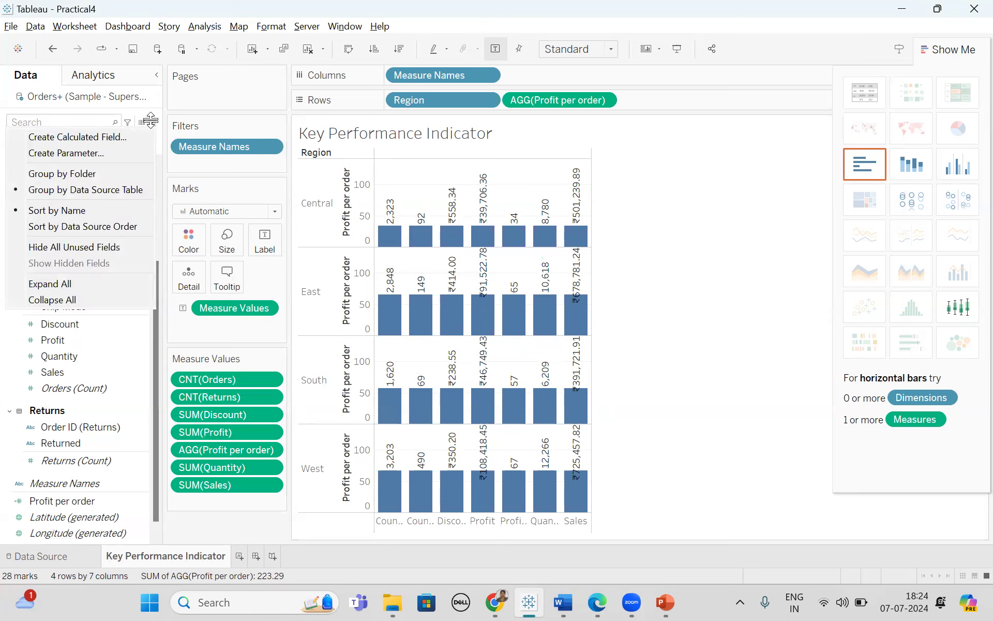
left_click(100, 137)
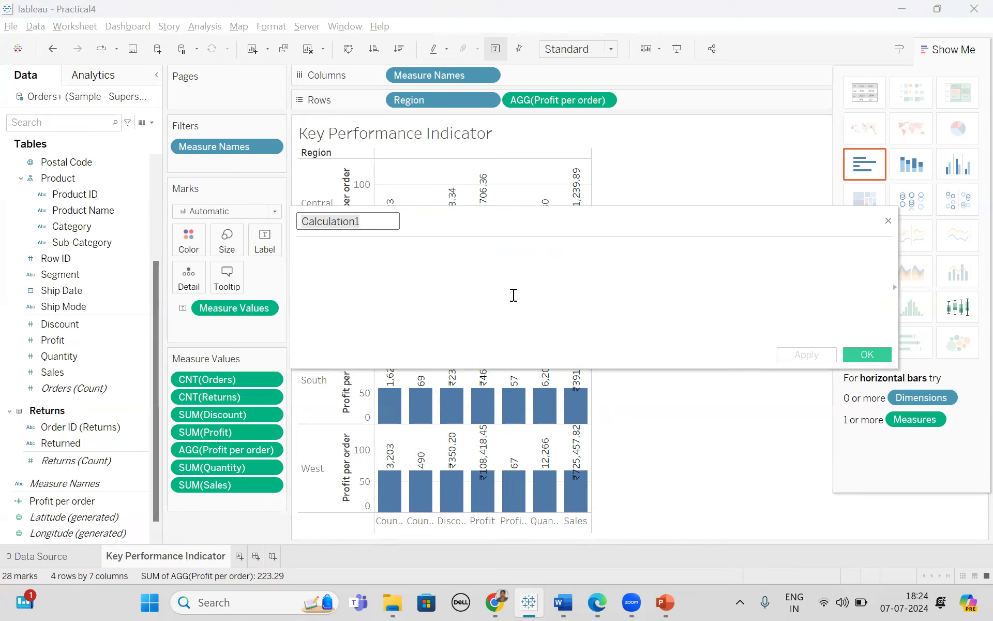
type("Sales")
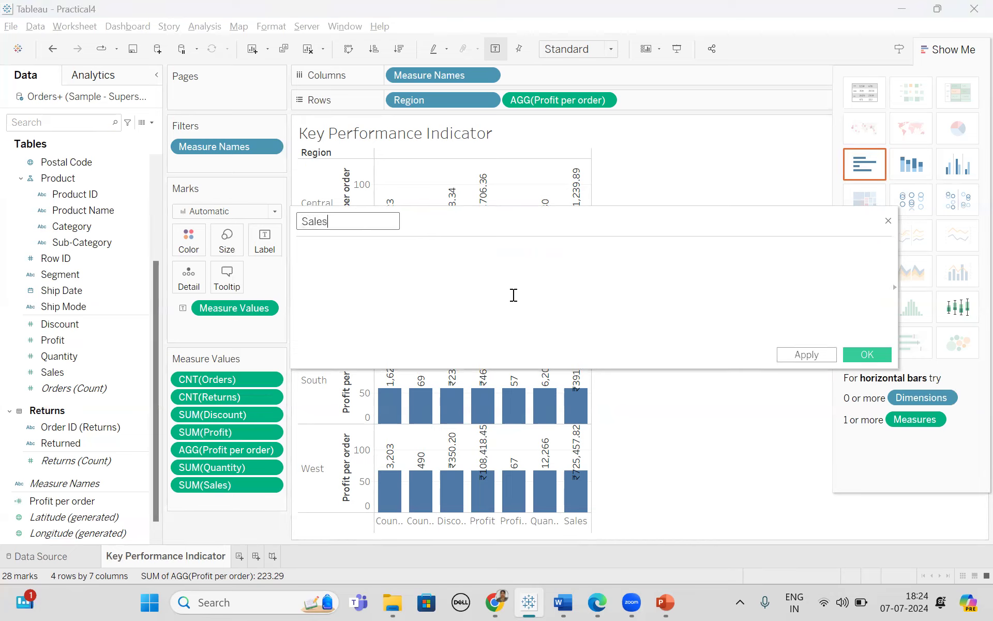
type(" per customer")
Begin the Sales per customer formula with SUM([Sales])/.
left_click(513, 295)
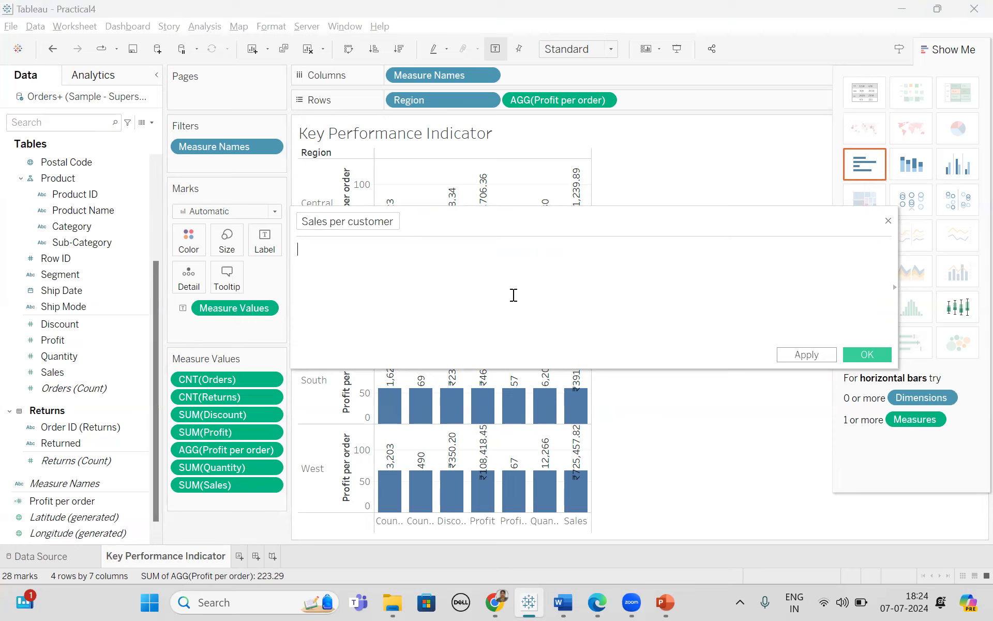
type("su")
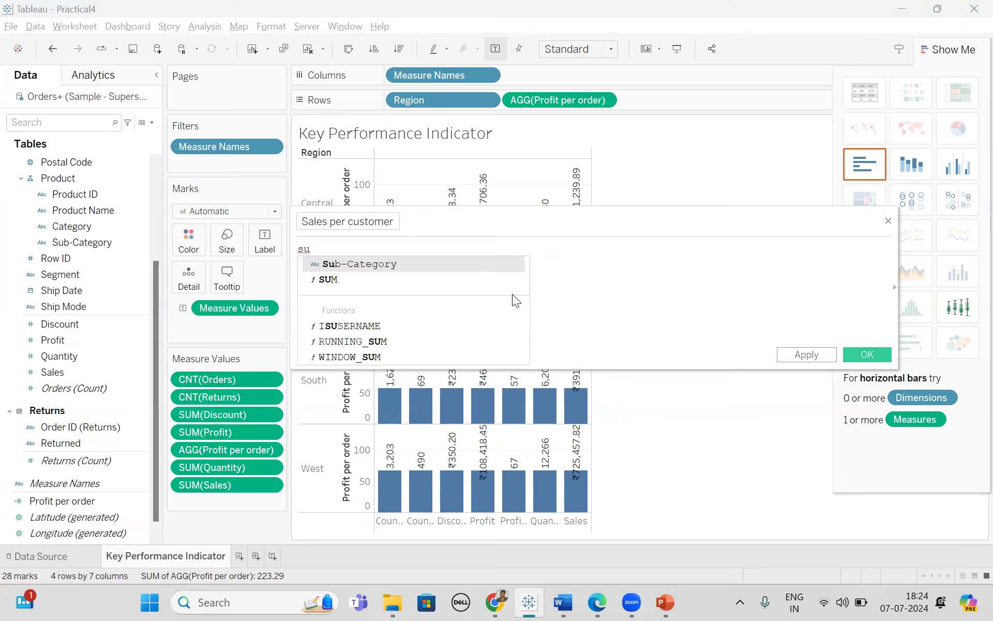
double_click(337, 279)
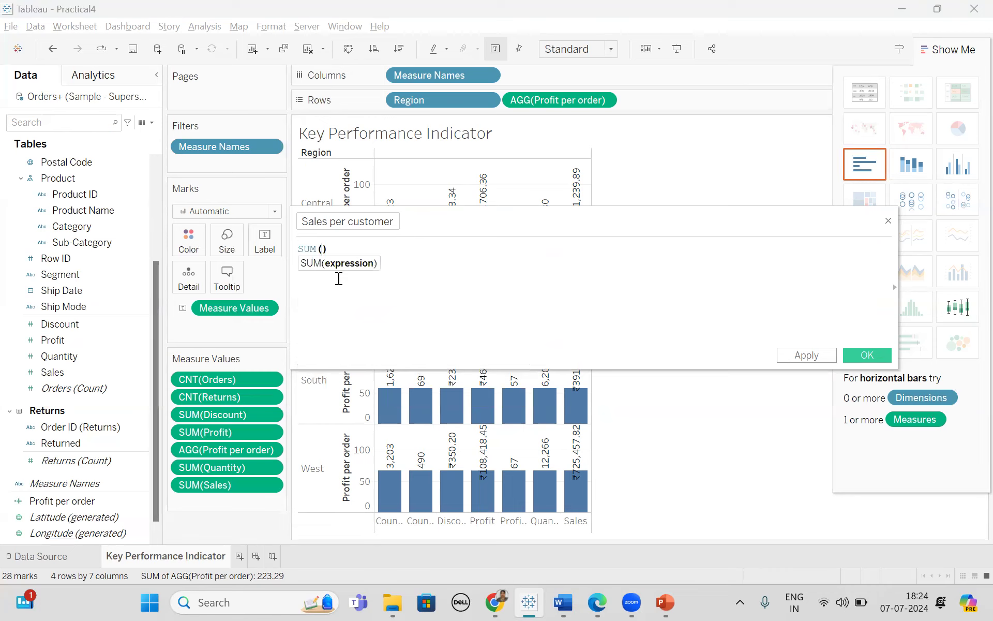
type("S")
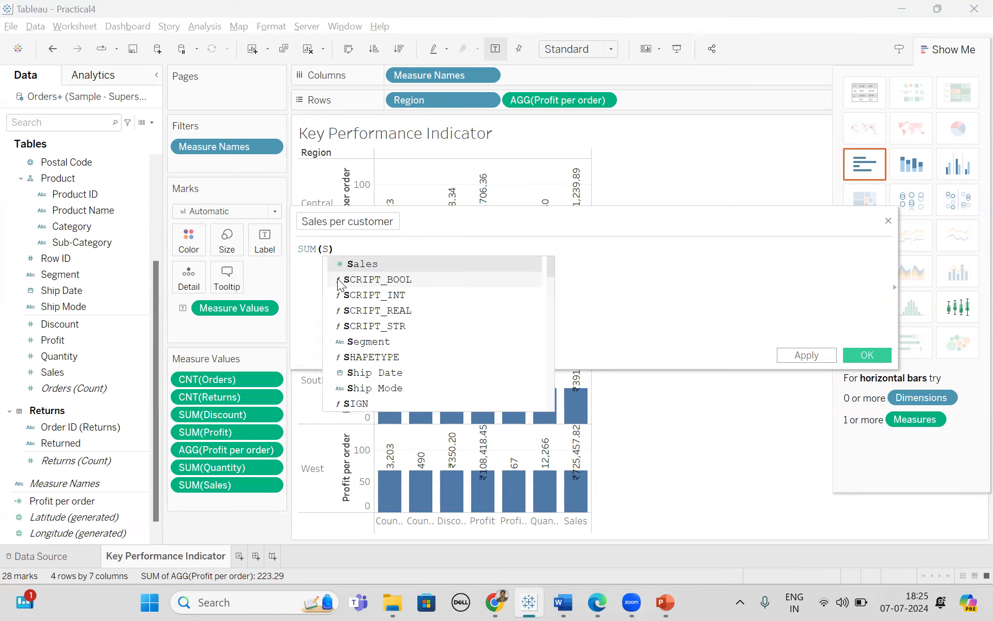
double_click(367, 265)
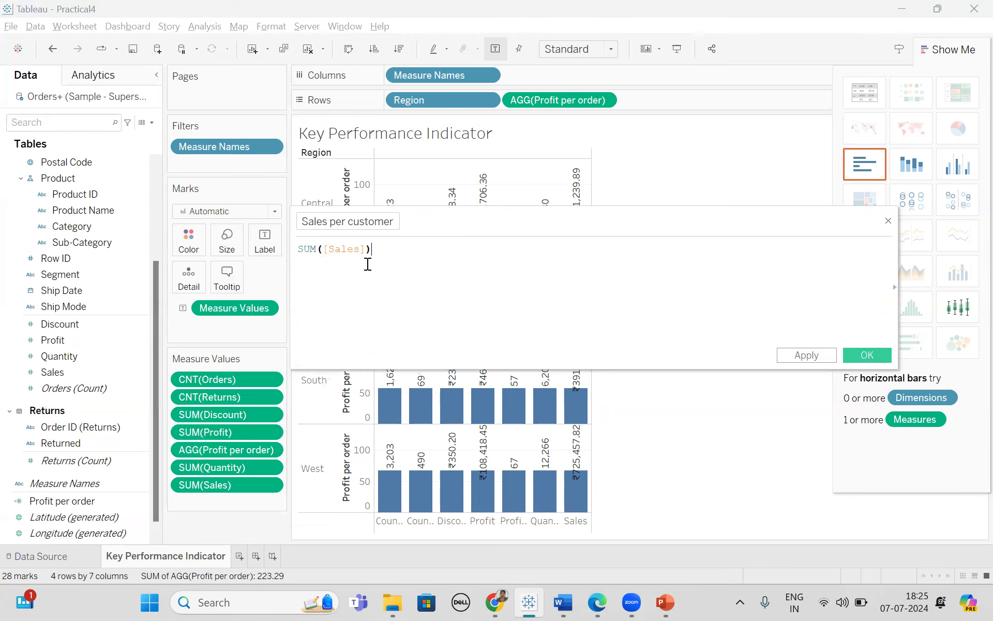
type("/")
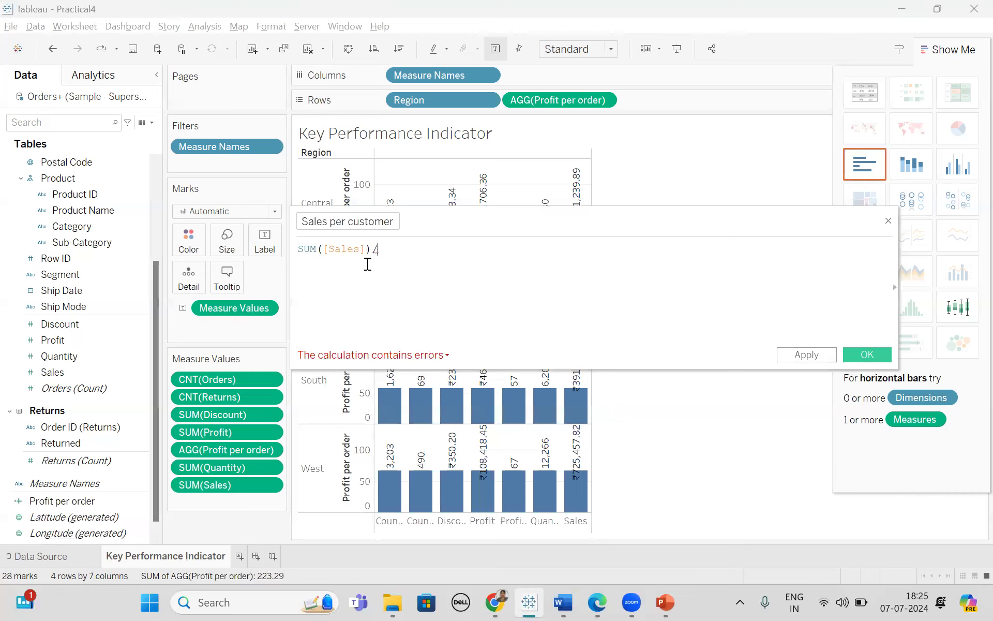
Complete the Sales per customer formula with COUNTD([Customer Name]) as the divisor and save the calculated field.
type("c")
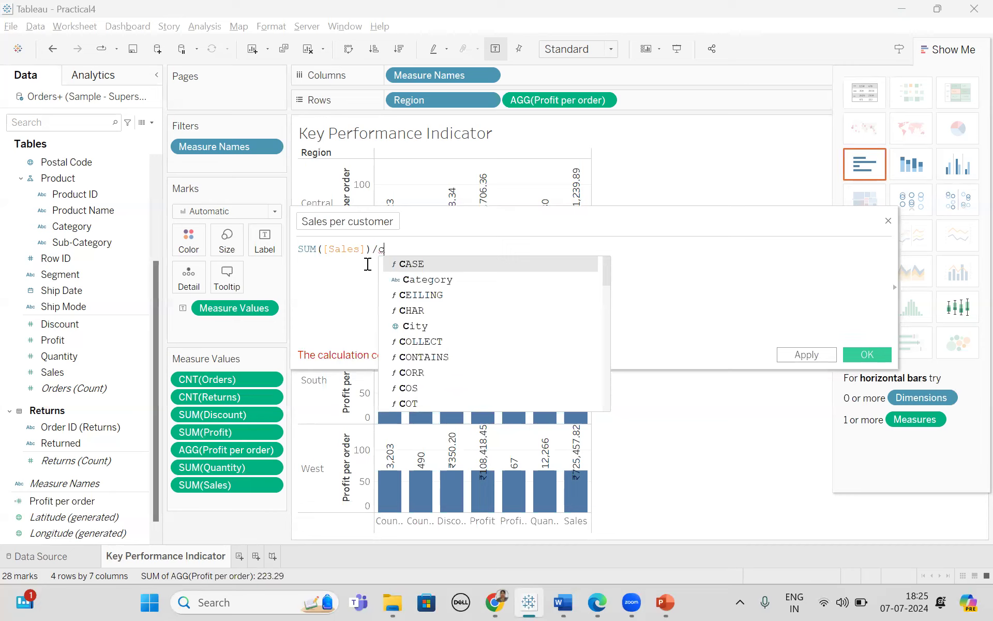
key("BackSpace")
type("cou")
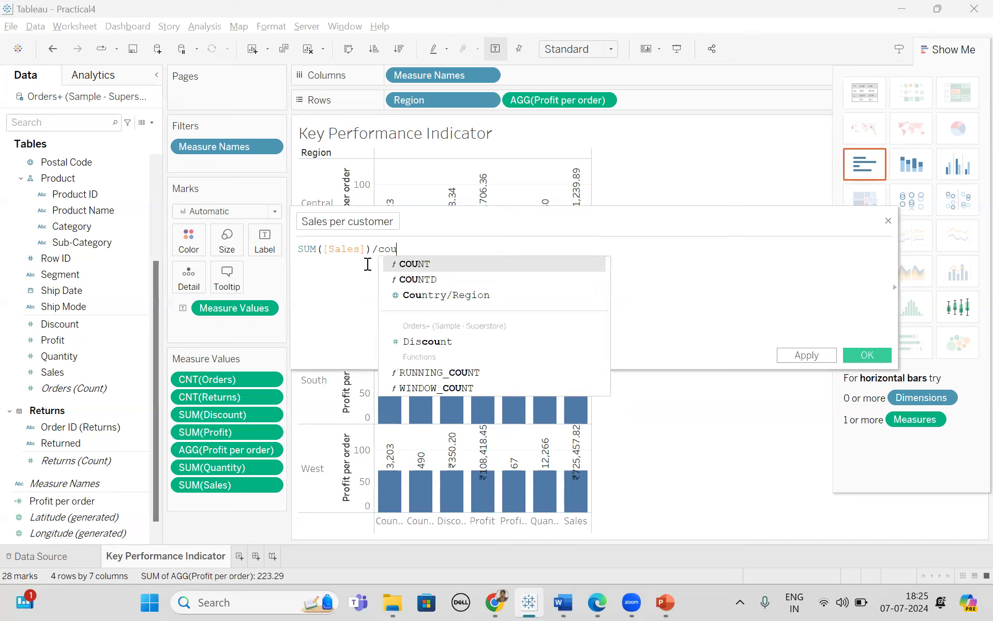
double_click(442, 280)
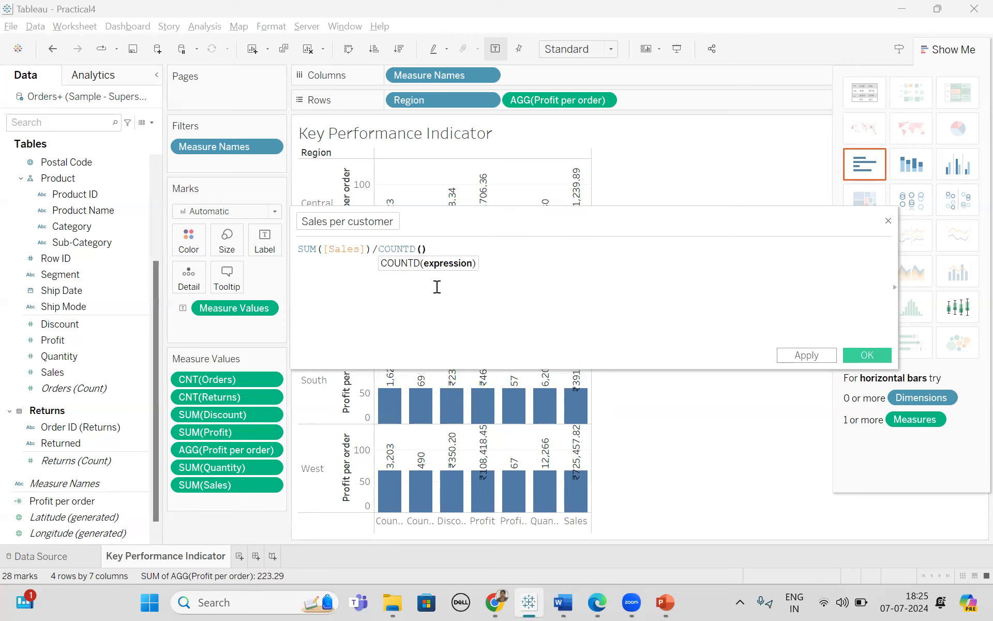
type("cu")
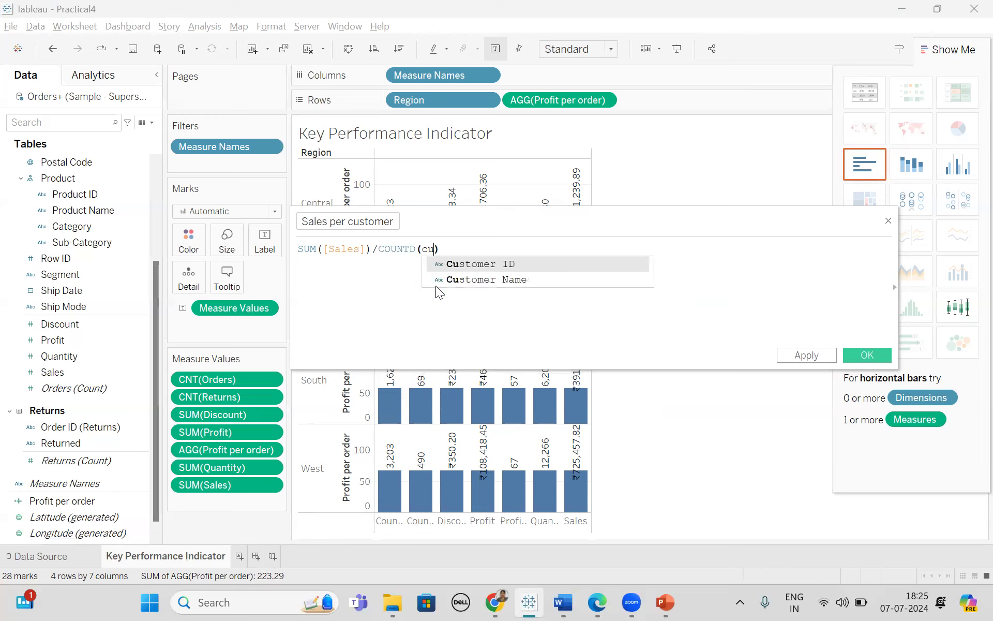
double_click(454, 279)
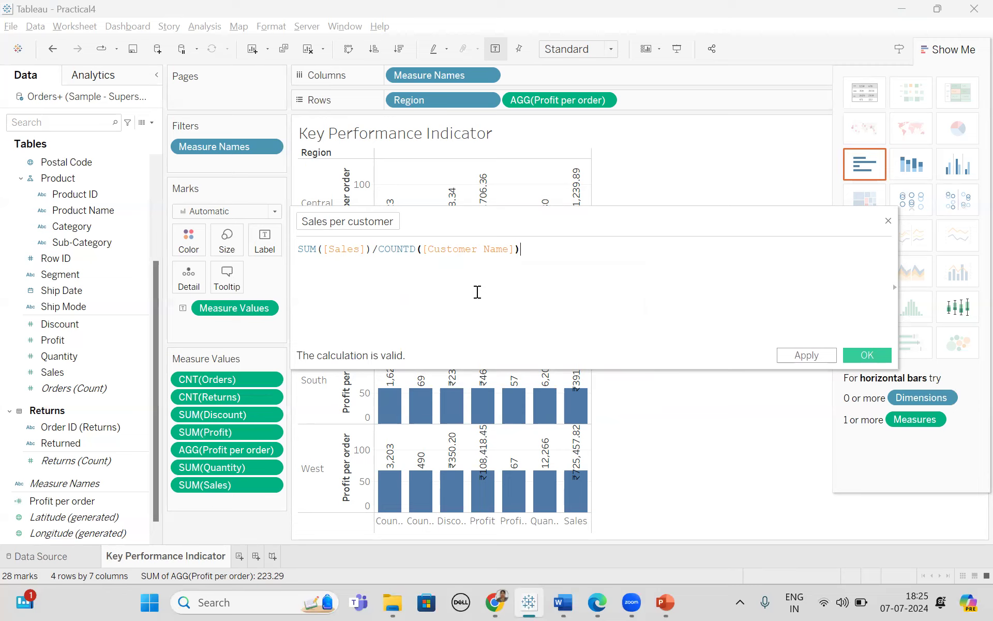
left_click(866, 354)
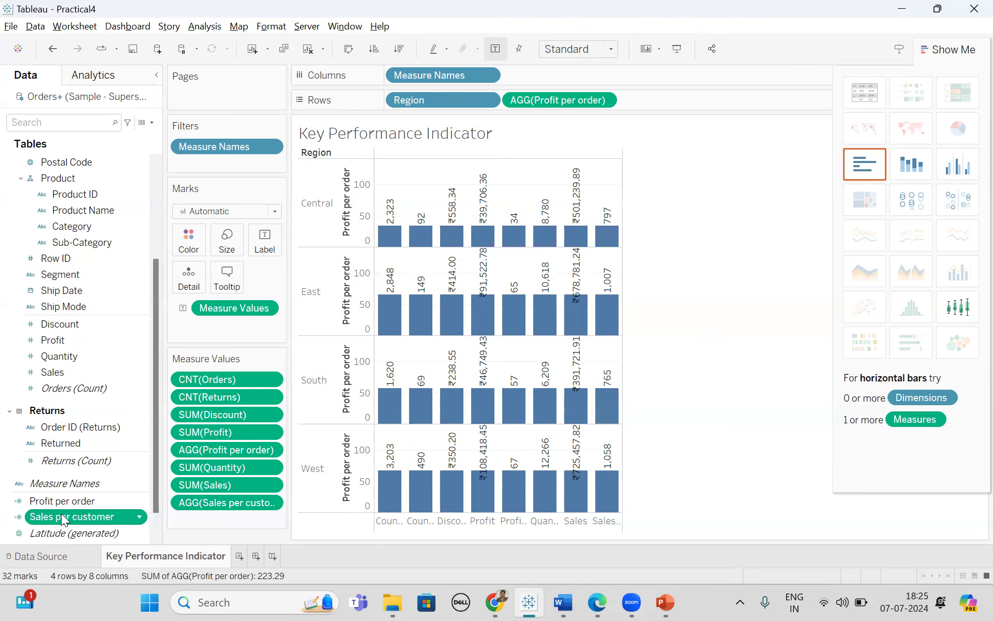
Replace the Profit per order field on Rows with Sales per customer, placed after Region.
left_click_drag(560, 99, 58, 403)
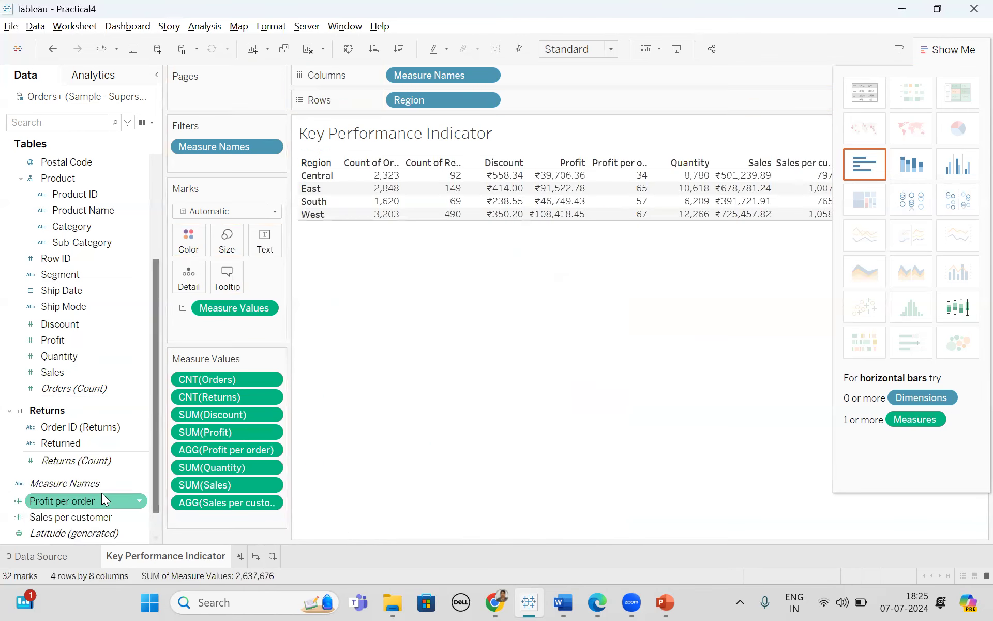
left_click_drag(86, 517, 584, 98)
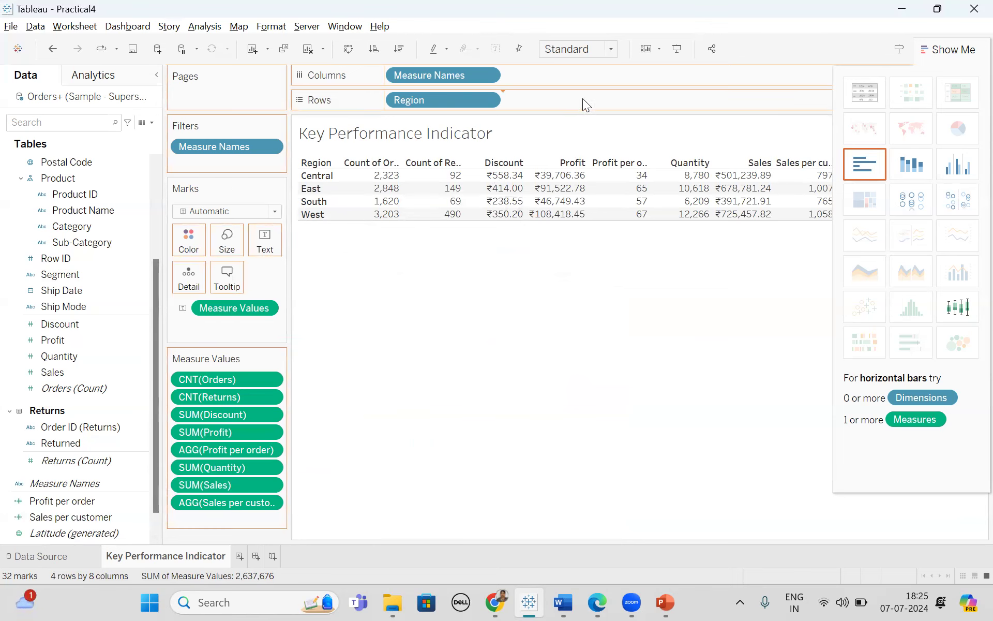
mouse_move(564, 335)
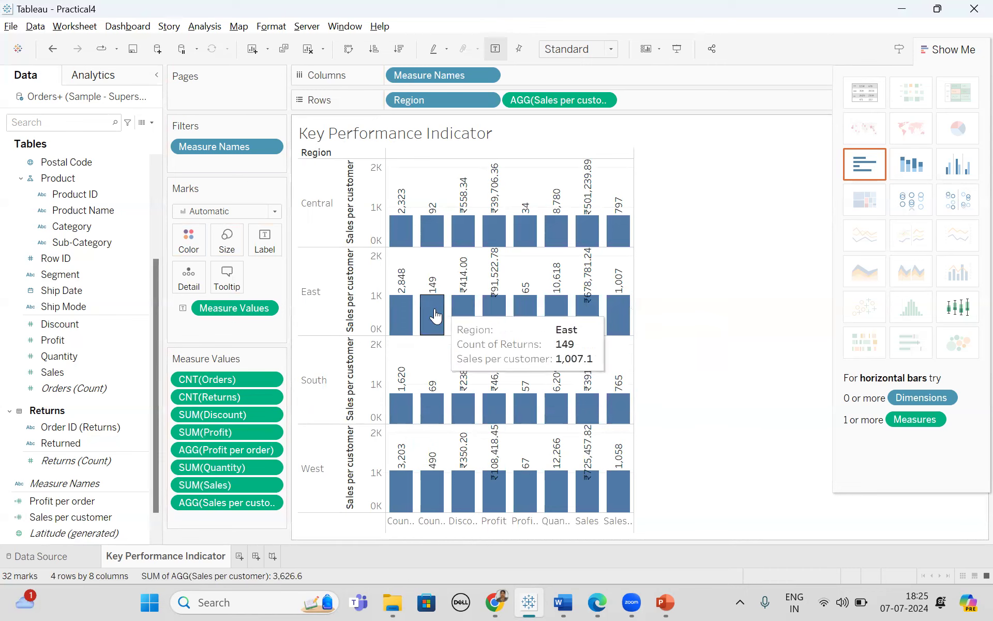